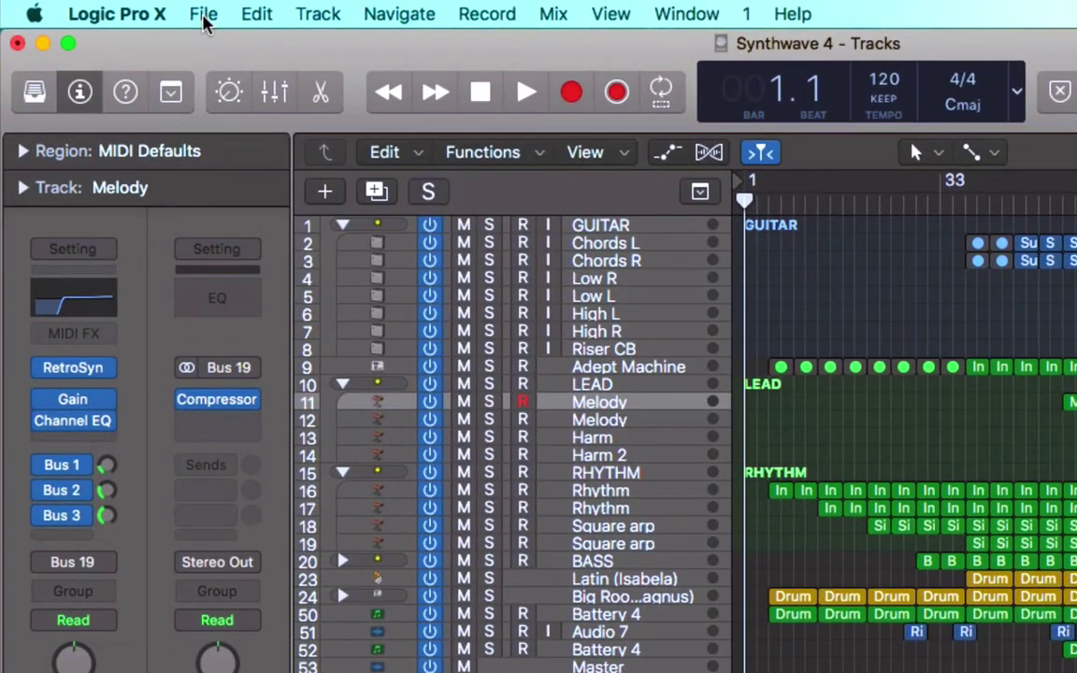
Save the current state of the Synthwave 4 project.
{"action": "left_click", "coordinate": [181, 13]}
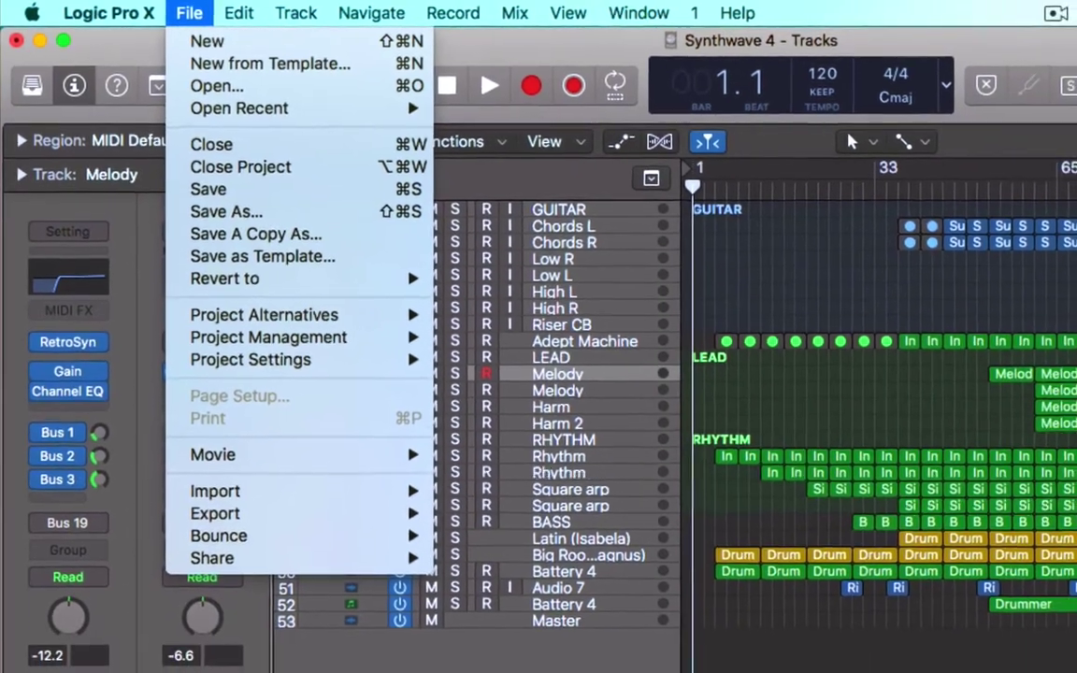
{"action": "key", "text": "Escape"}
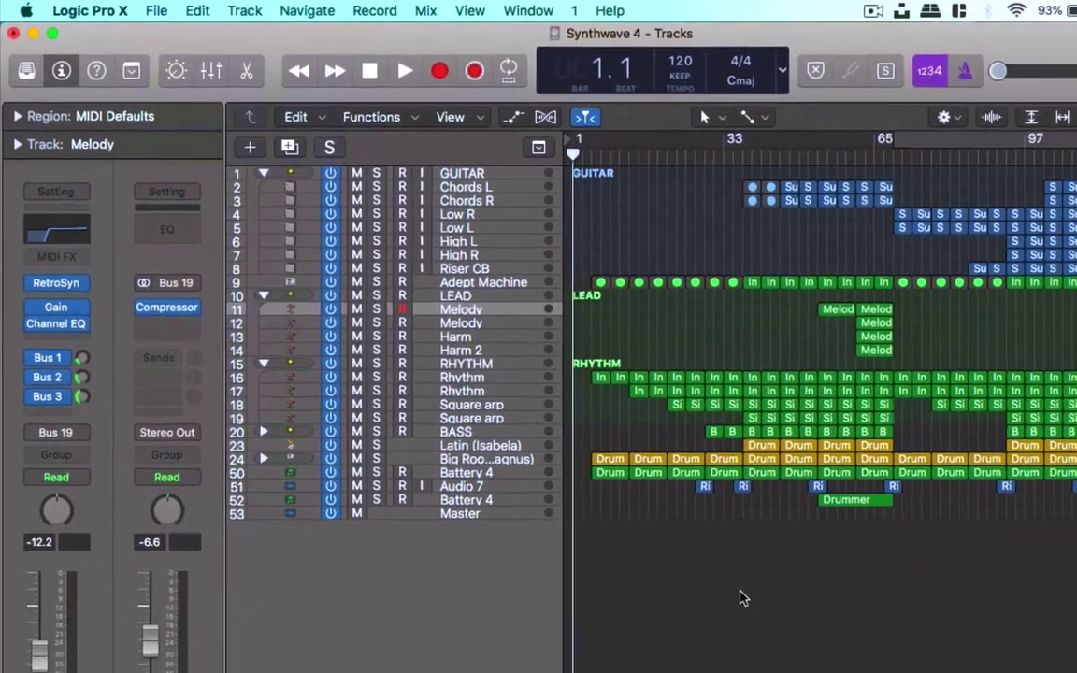
{"action": "key", "text": "super+s"}
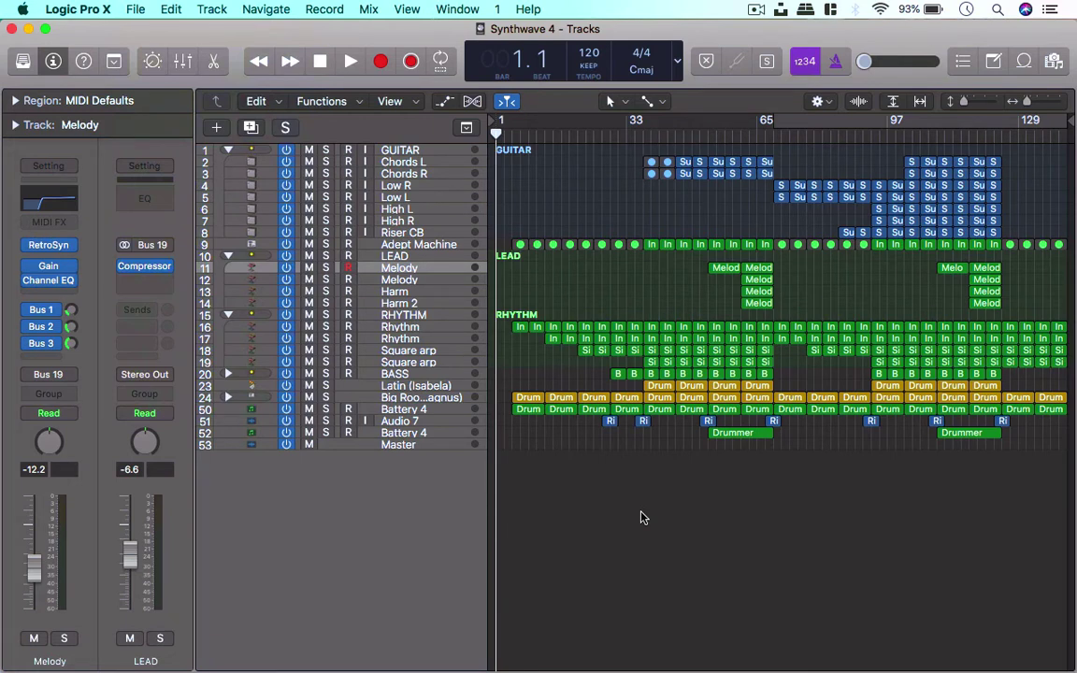
{"action": "key", "text": "super+s"}
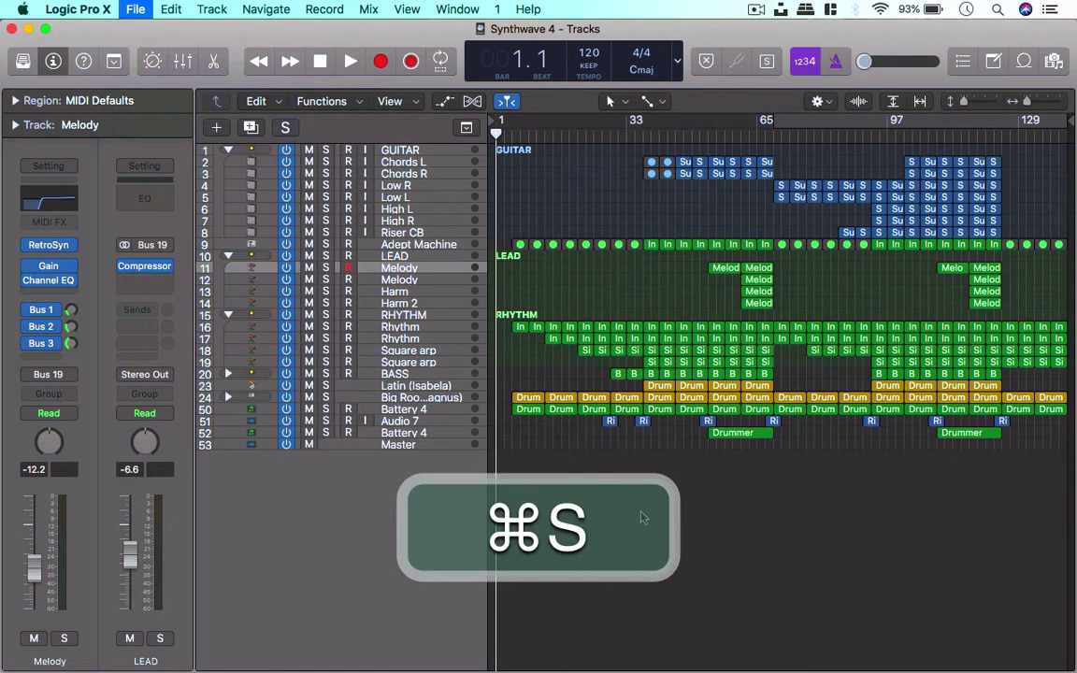
{"action": "left_click", "coordinate": [135, 10]}
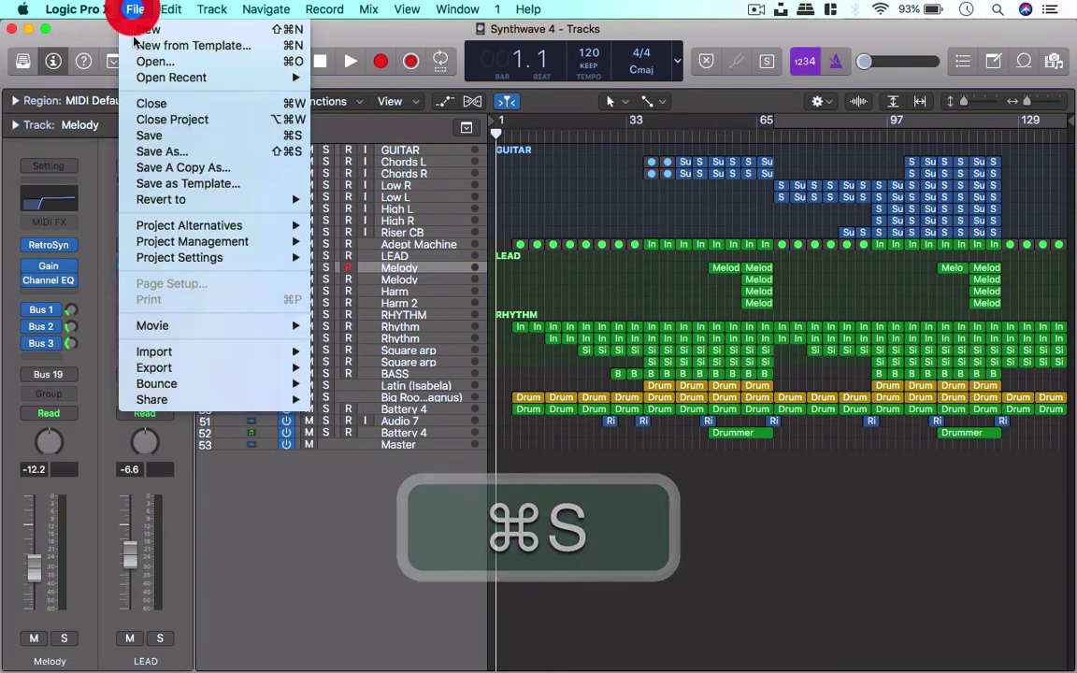
{"action": "left_click", "coordinate": [714, 501]}
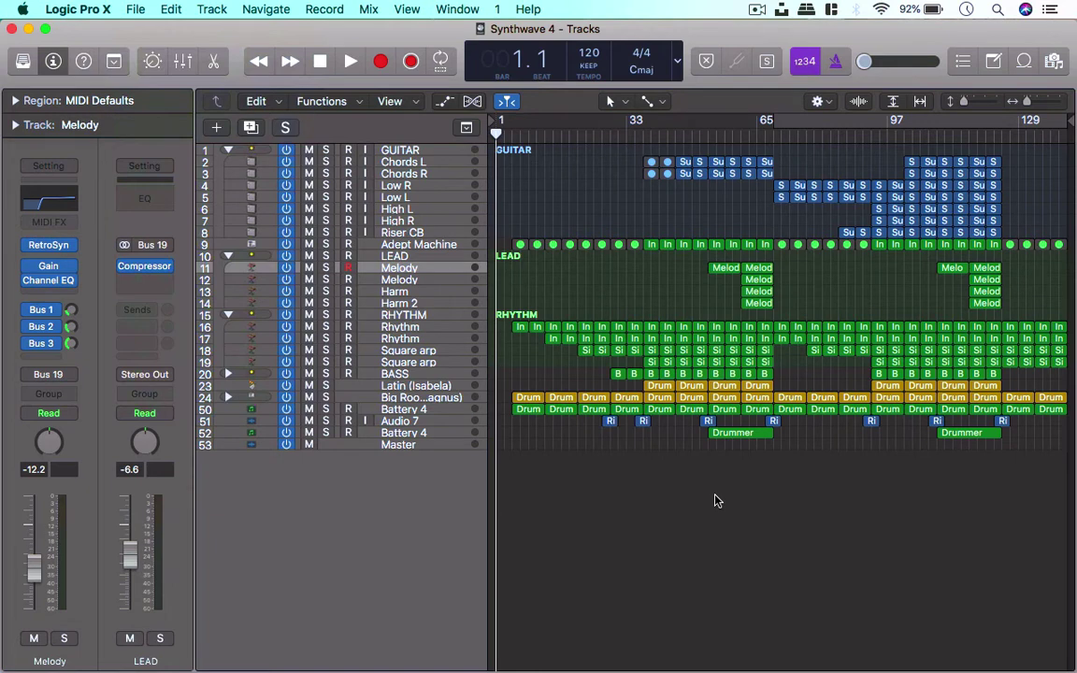
{"action": "key", "text": "super+s"}
Try deleting all regions from bar 69 onward together with their automation data, and undo the deletion.
{"action": "left_click_drag", "start_coordinate": [775, 135], "coordinate": [774, 134]}
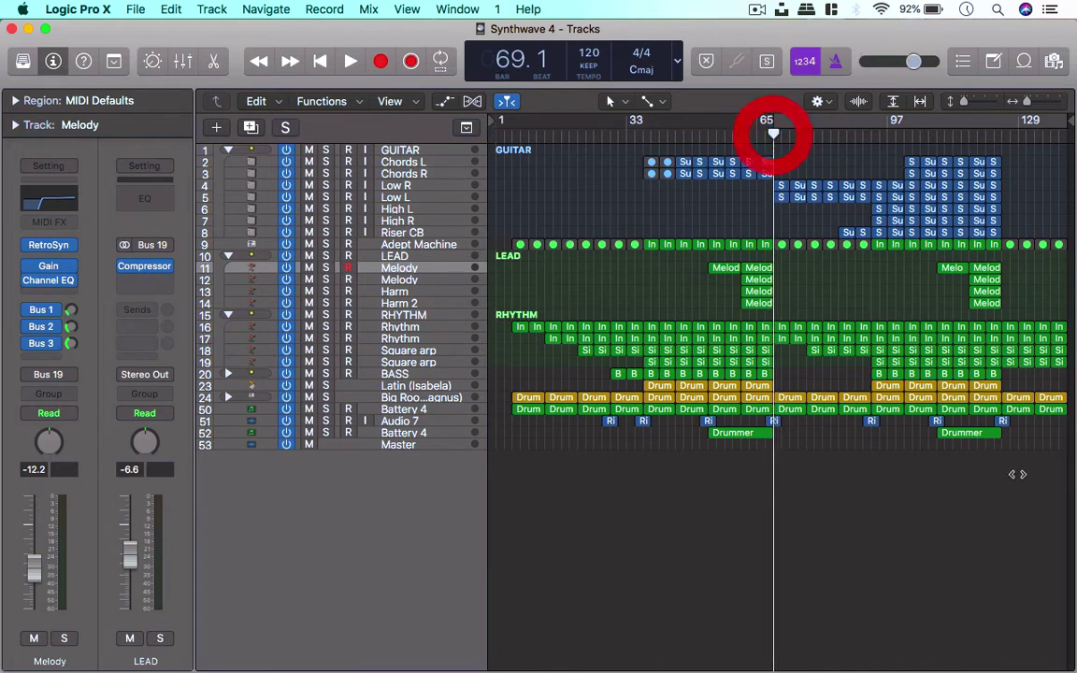
{"action": "left_click_drag", "start_coordinate": [1061, 485], "coordinate": [775, 138]}
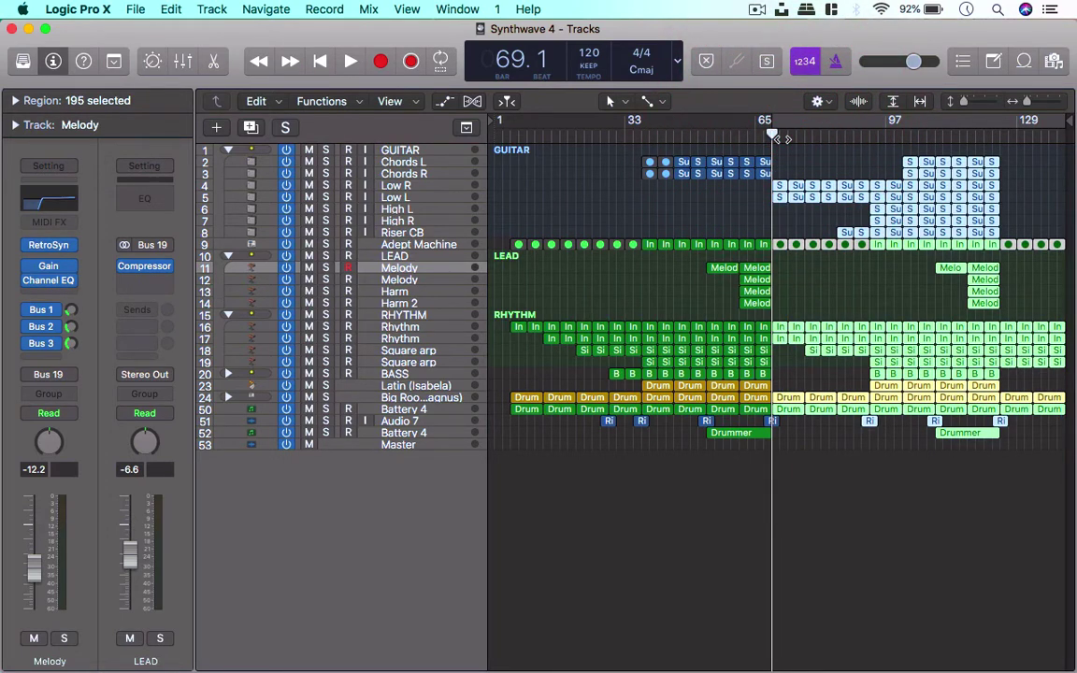
{"action": "key", "text": "BackSpace"}
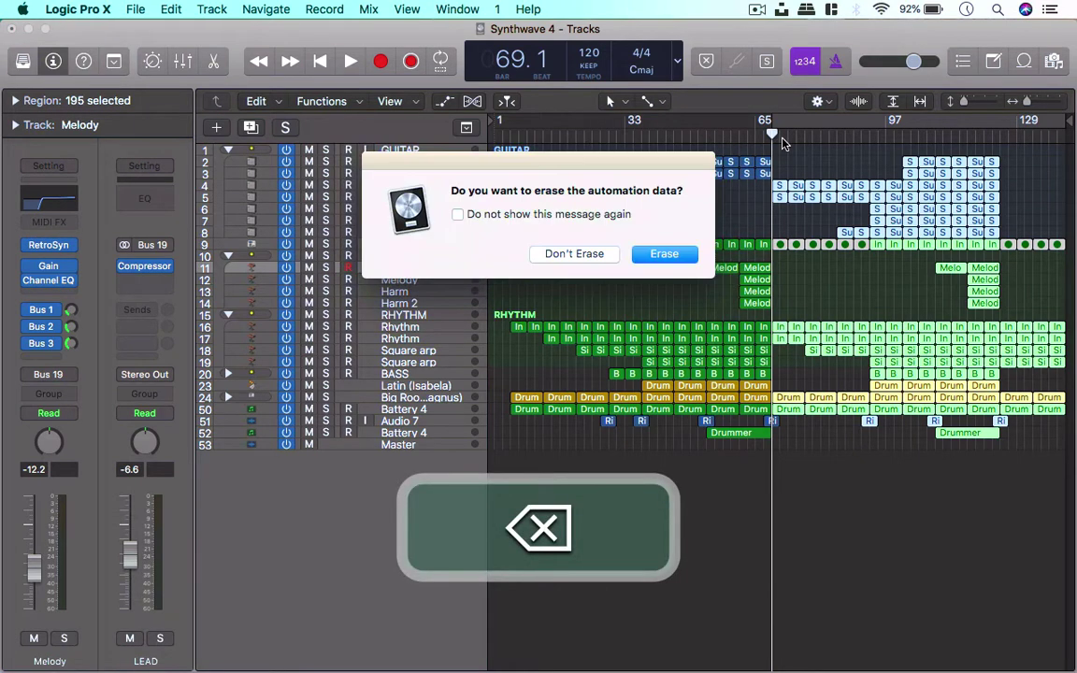
{"action": "left_click", "coordinate": [676, 258]}
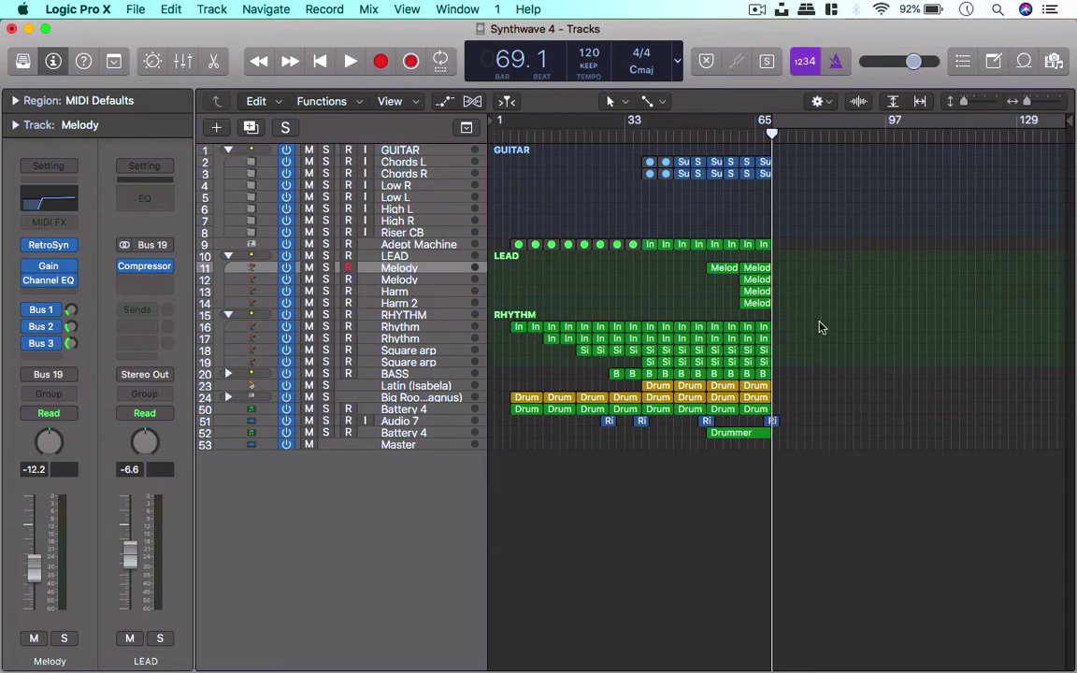
{"action": "key", "text": "super+z"}
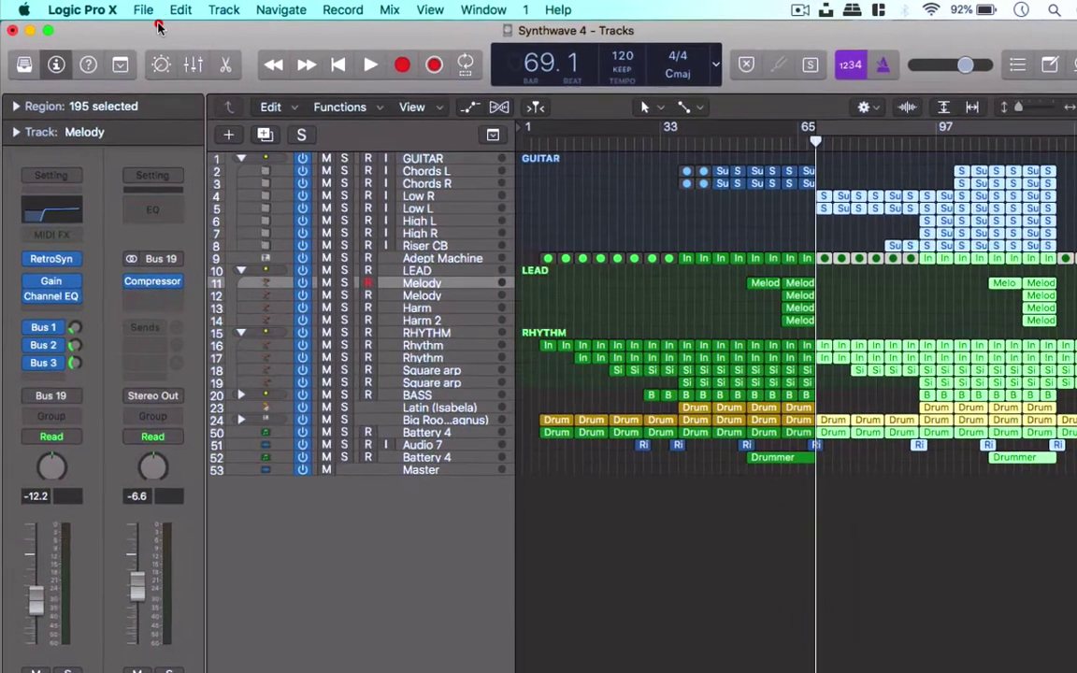
Create a new project alternative named Synthwave 4 Alt, without saving the changes made to the Synthwave 4 alternative.
{"action": "left_click", "coordinate": [134, 10]}
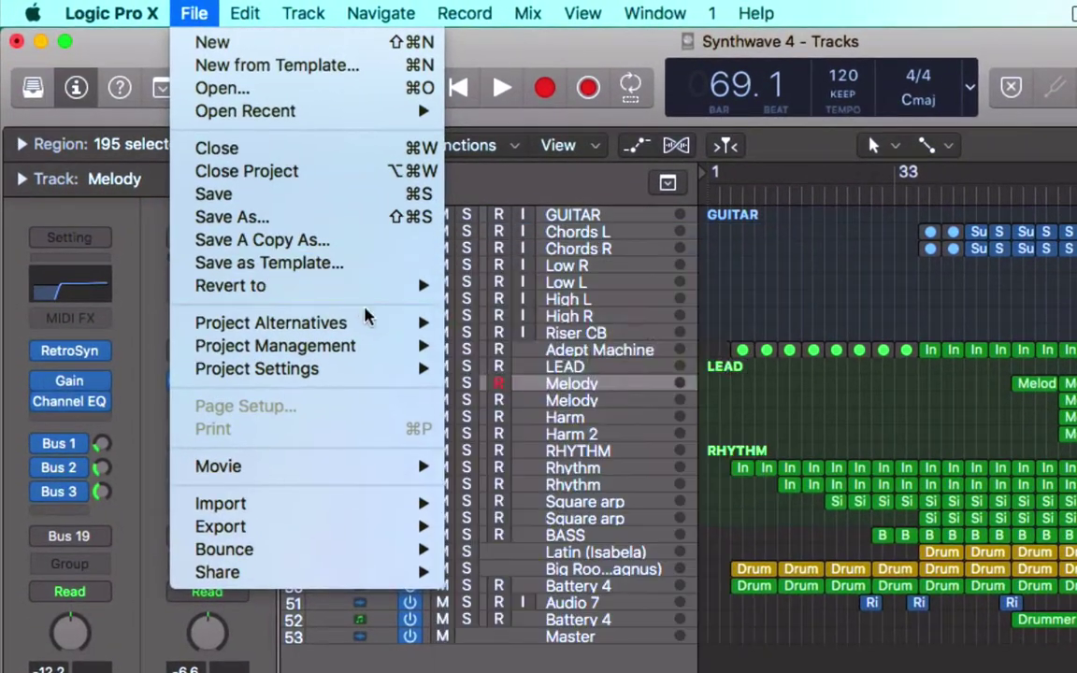
{"action": "mouse_move", "coordinate": [376, 324]}
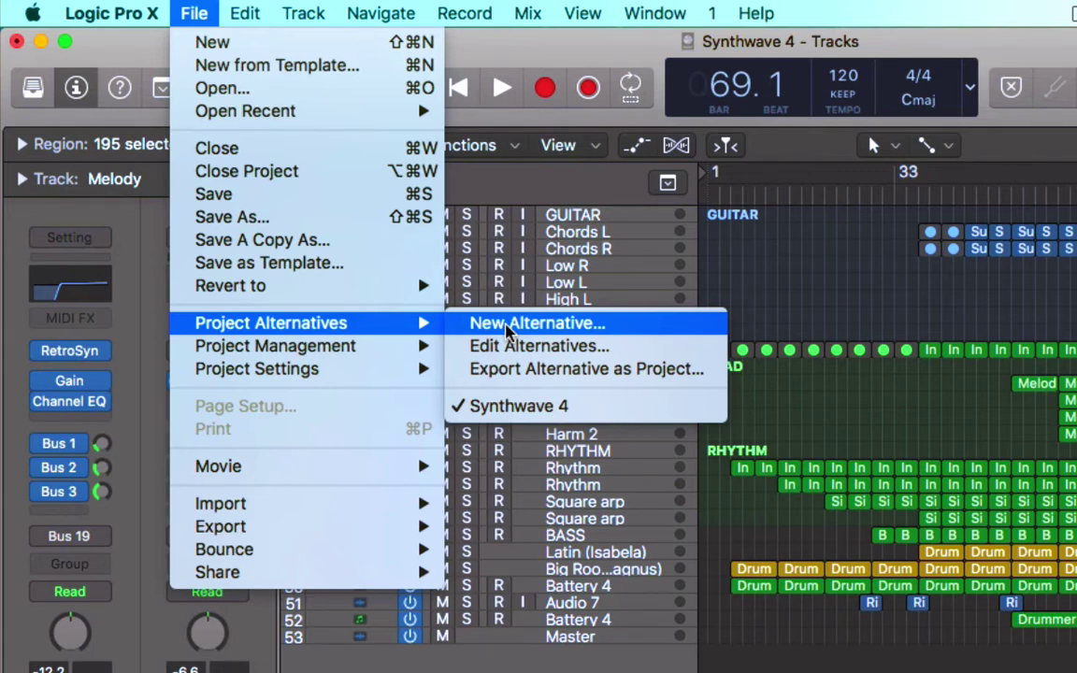
{"action": "left_click", "coordinate": [508, 327]}
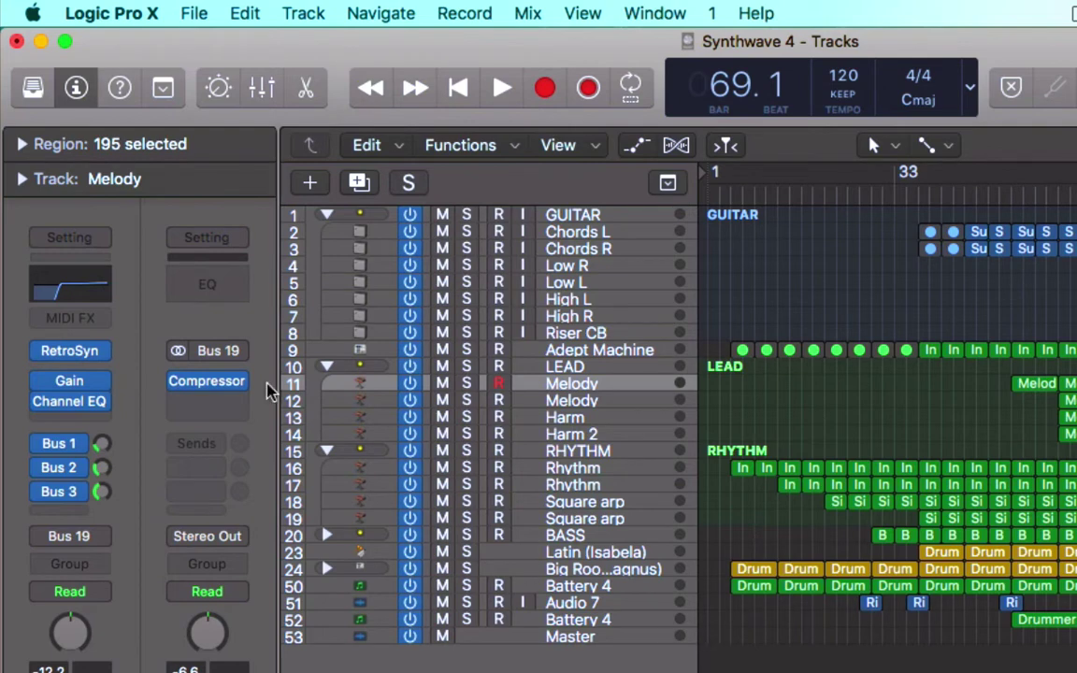
{"action": "left_click", "coordinate": [195, 13]}
{"action": "mouse_move", "coordinate": [335, 325]}
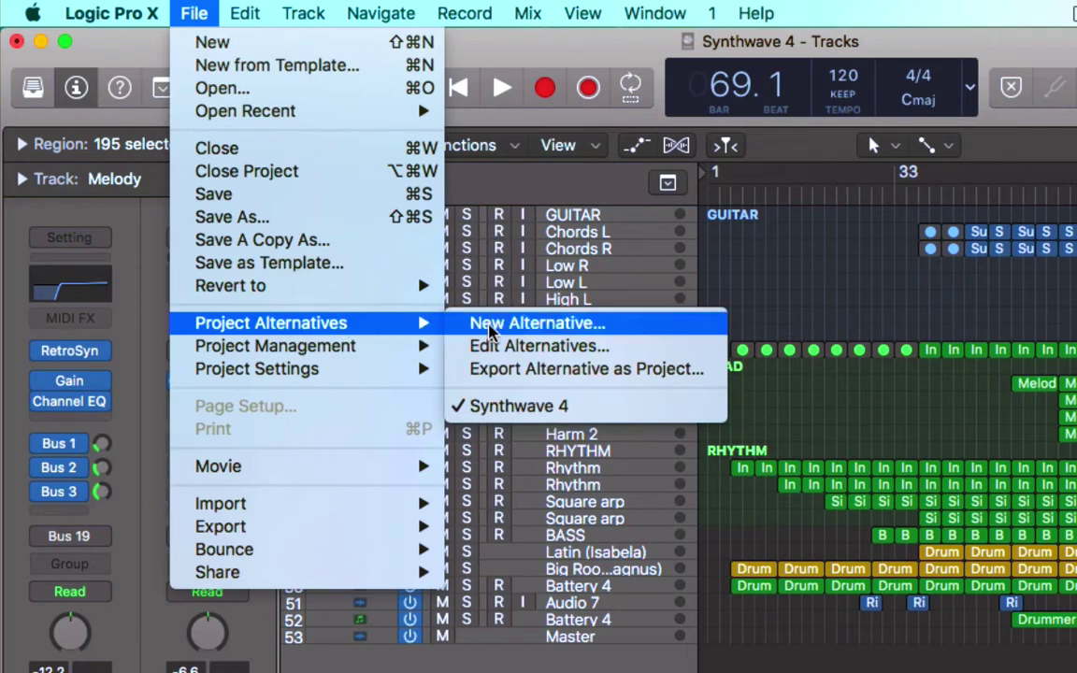
{"action": "left_click", "coordinate": [539, 325]}
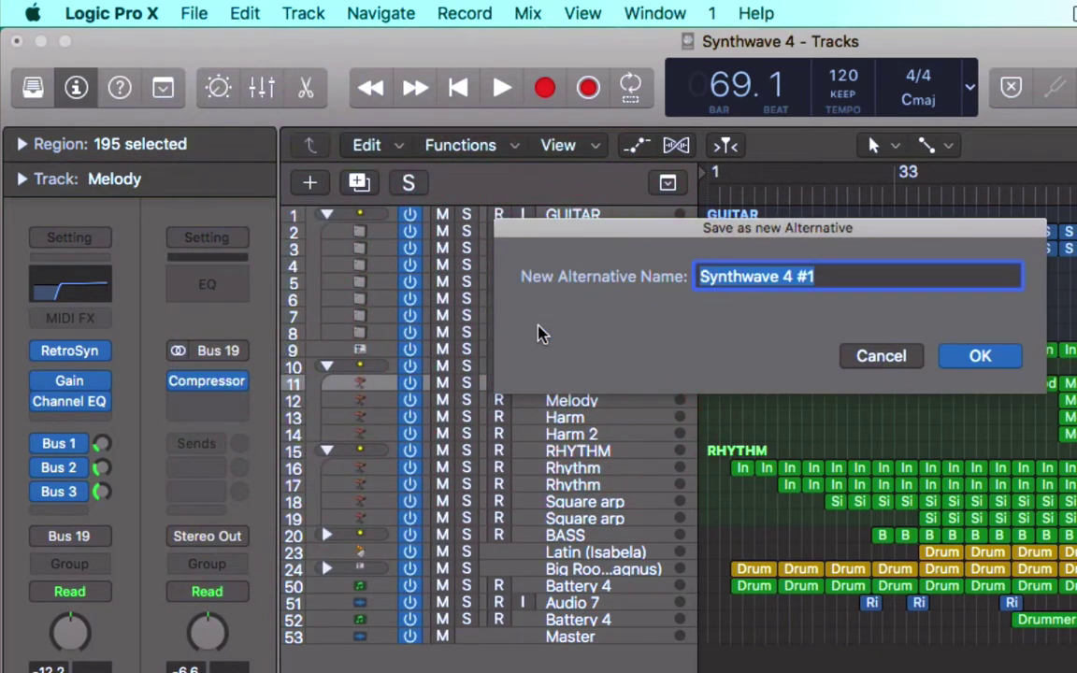
{"action": "key", "text": "Right"}
{"action": "key", "text": "BackSpace"}
{"action": "key", "text": "BackSpace"}
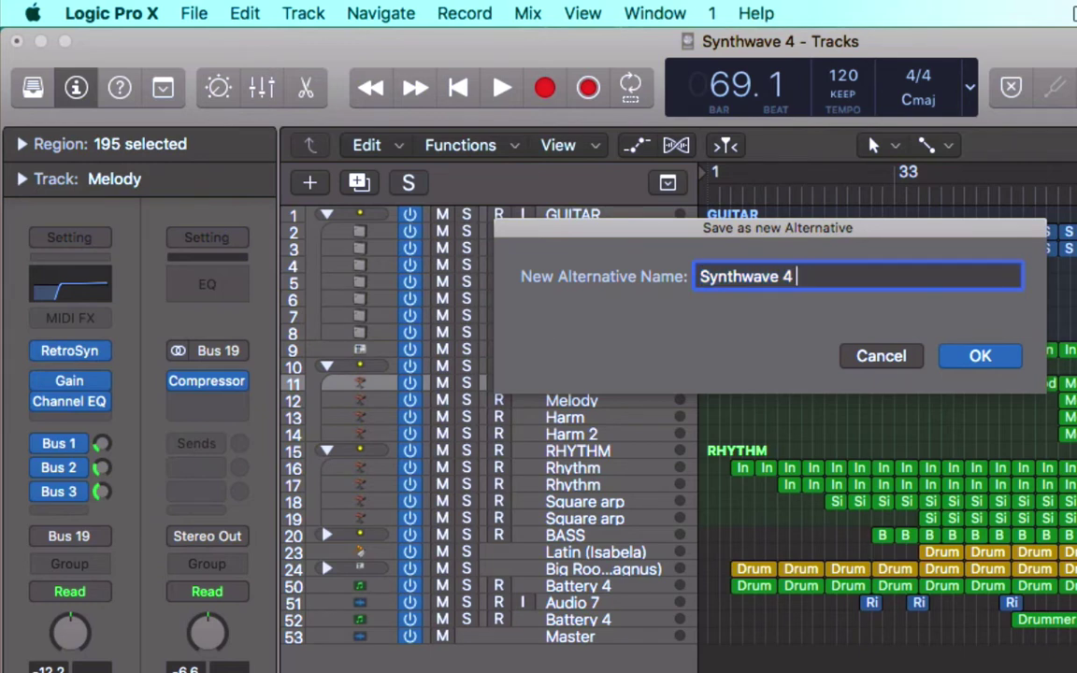
{"action": "type", "text": "Alt"}
{"action": "key", "text": "Return"}
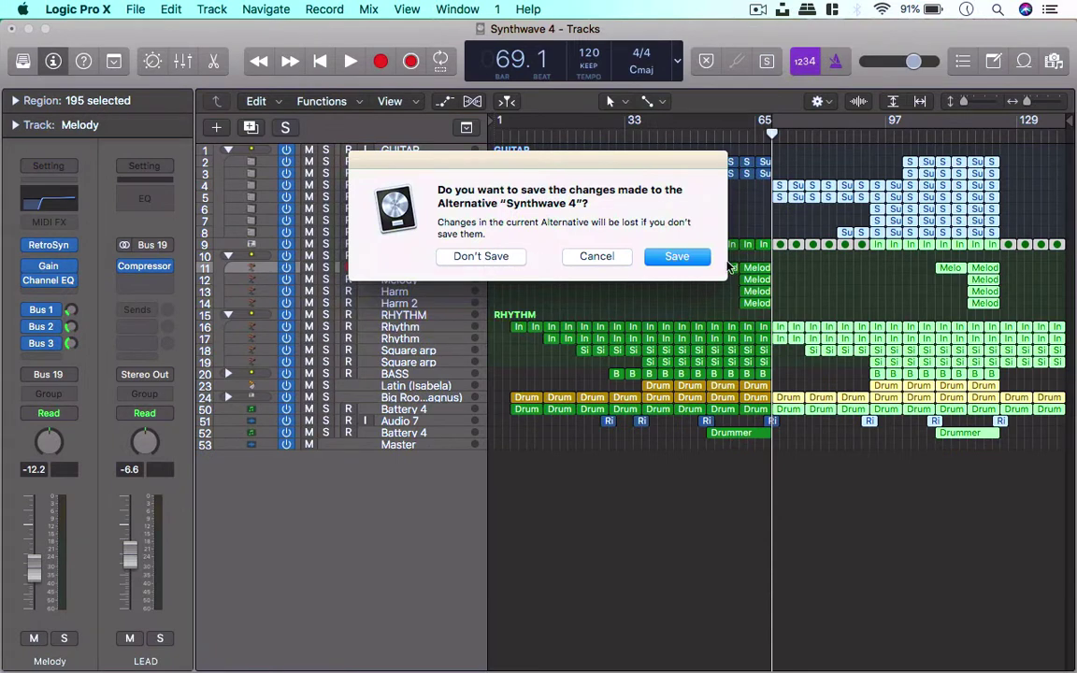
{"action": "left_click", "coordinate": [480, 256]}
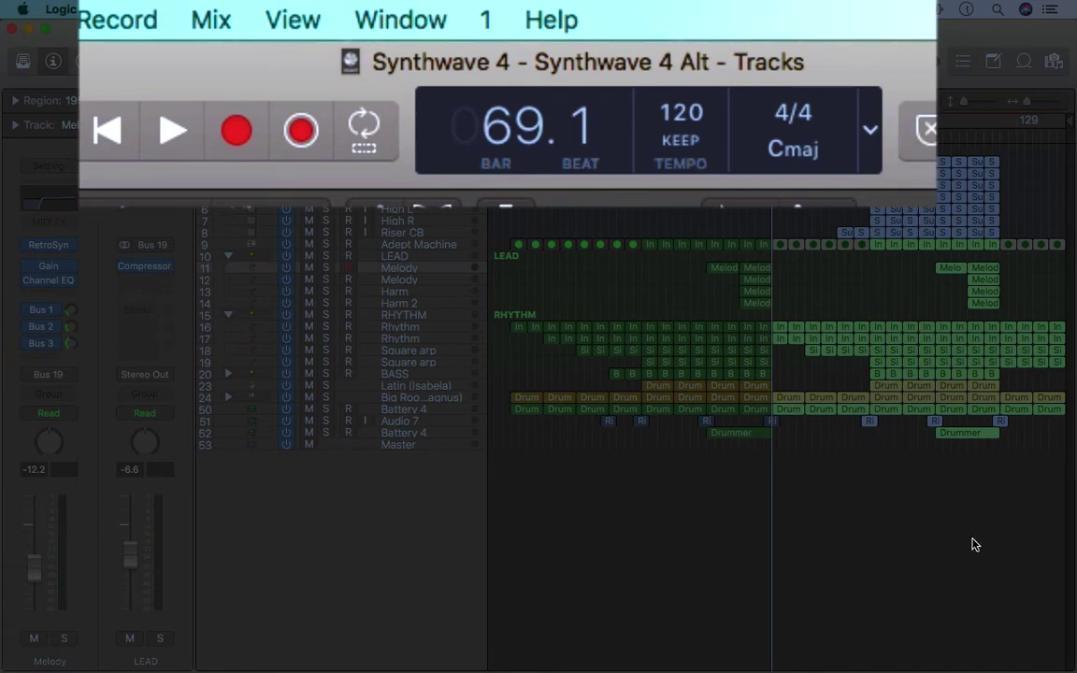
Delete the selected regions from bar 69 onward with their automation data and save the Synthwave 4 Alt alternative.
{"action": "key", "text": "BackSpace"}
{"action": "key", "text": "Return"}
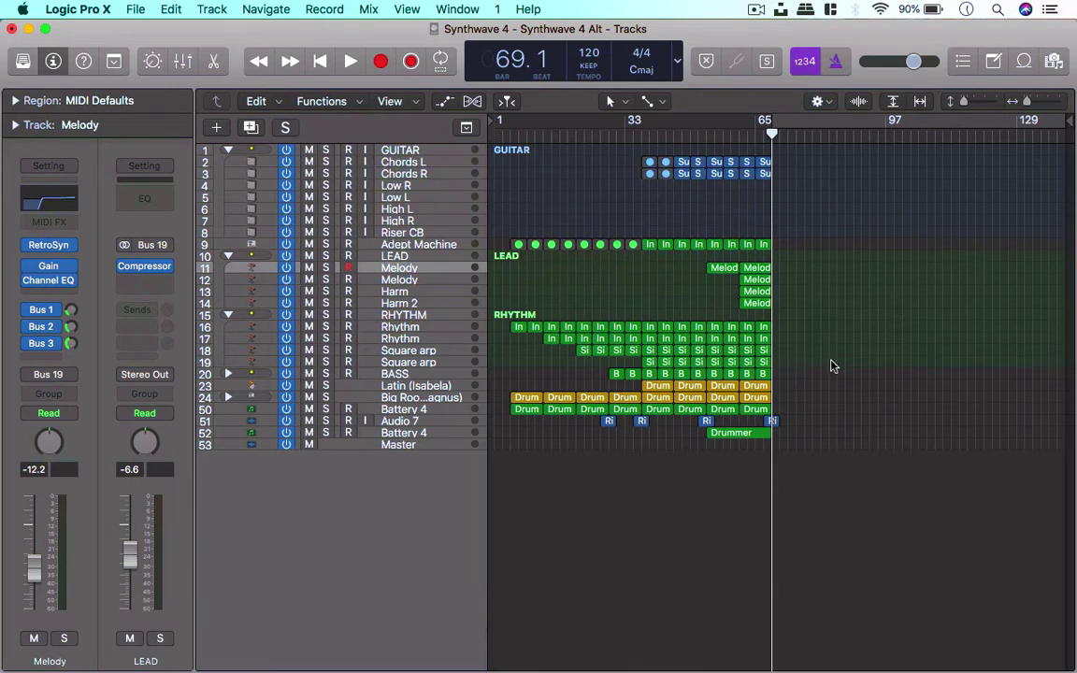
{"action": "key", "text": "super"}
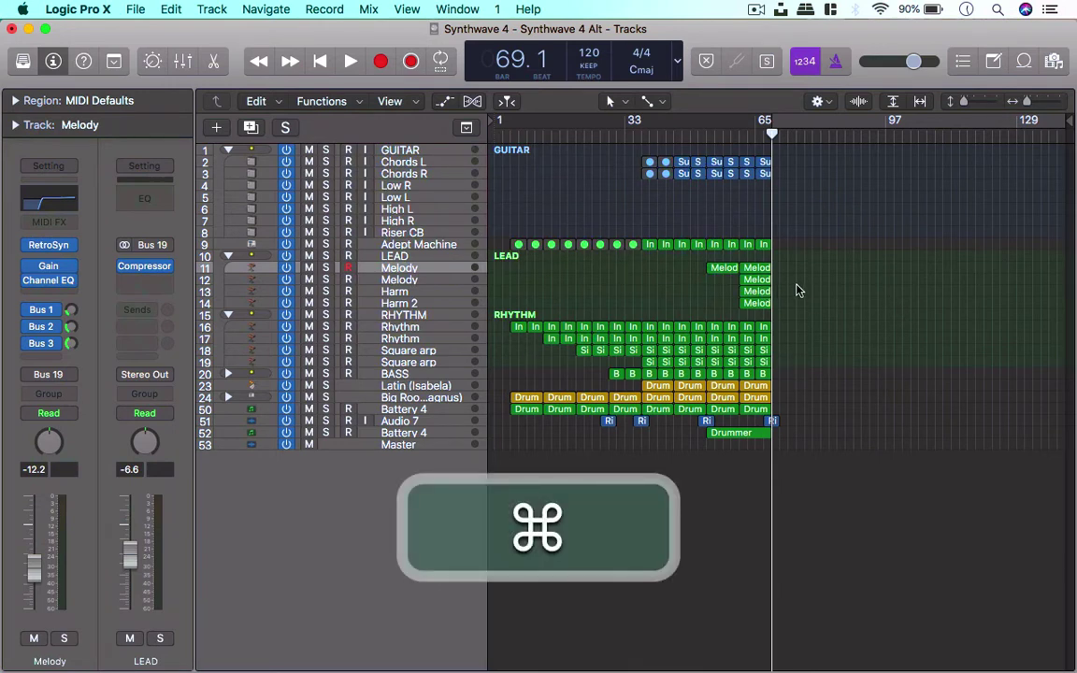
{"action": "key", "text": "super+s"}
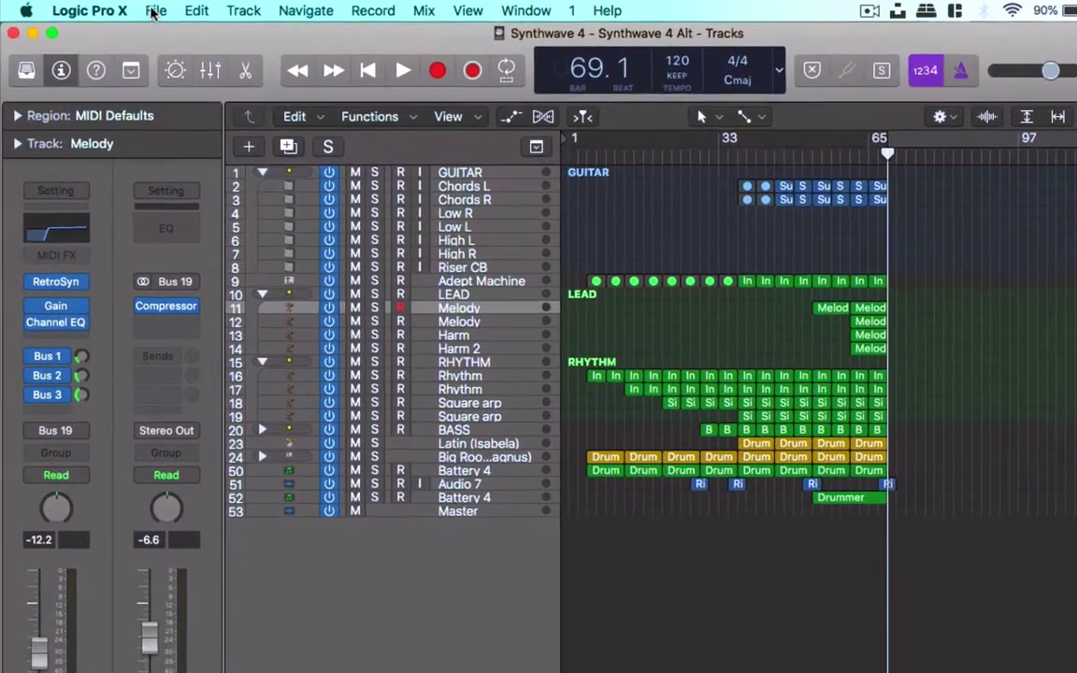
Switch to the Synthwave 4 project alternative and select all regions from bar 69 to the end of the arrangement.
{"action": "left_click", "coordinate": [155, 10]}
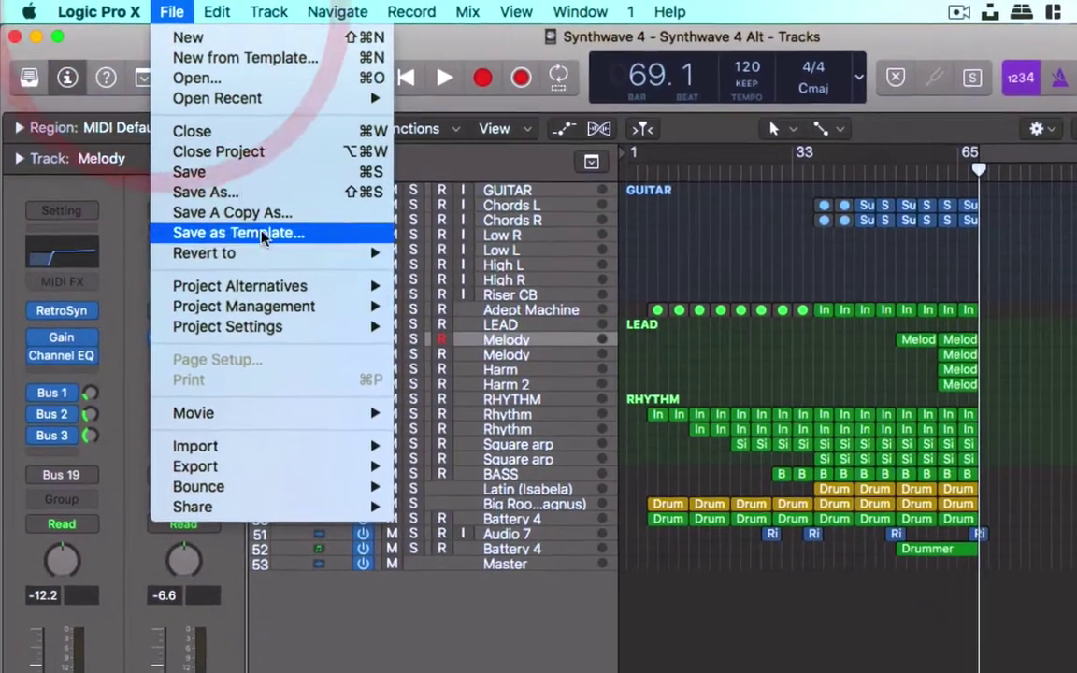
{"action": "mouse_move", "coordinate": [308, 302]}
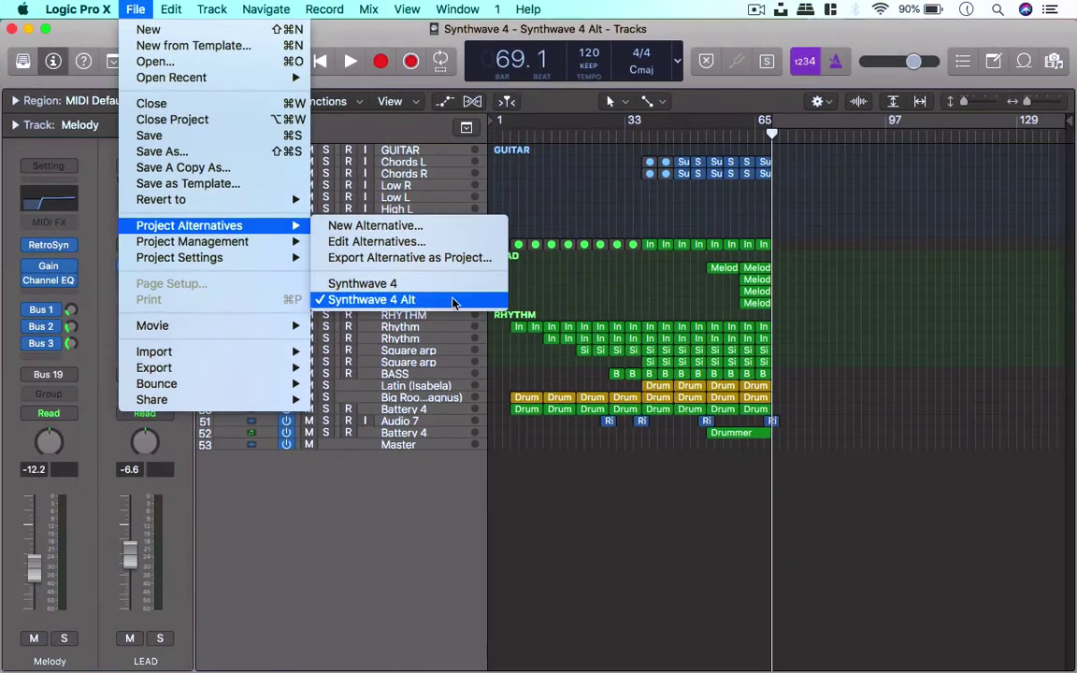
{"action": "left_click", "coordinate": [470, 285]}
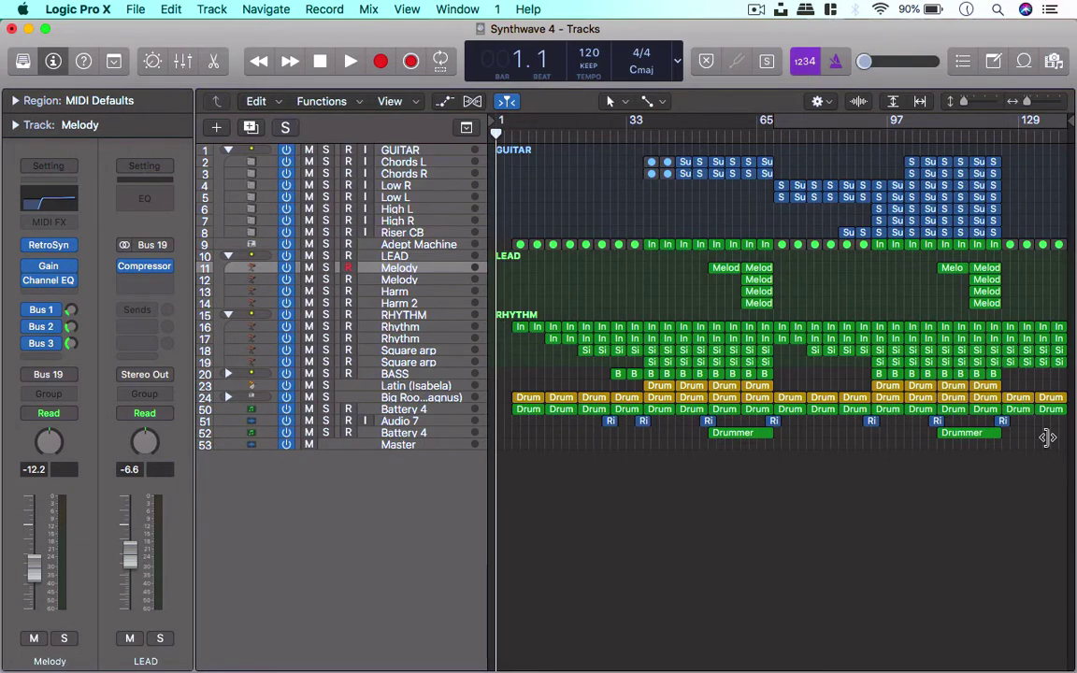
{"action": "left_click_drag", "start_coordinate": [1059, 458], "coordinate": [786, 150]}
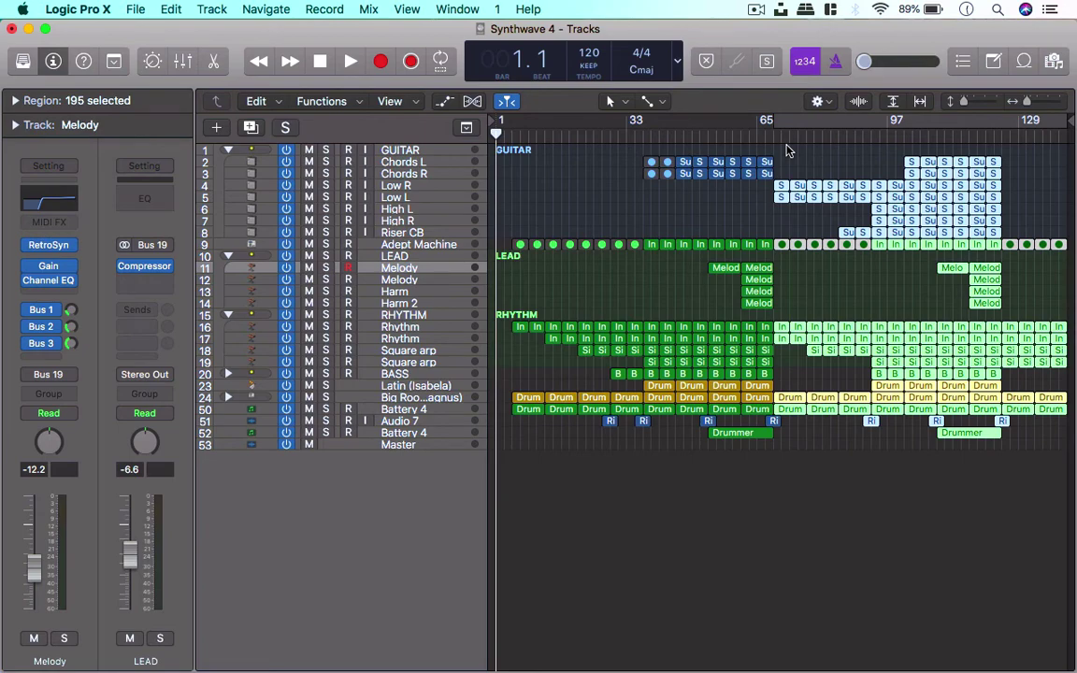
Permanently remove the Synthwave 4 Alt alternative from the project alternatives and save the project.
{"action": "left_click", "coordinate": [134, 10]}
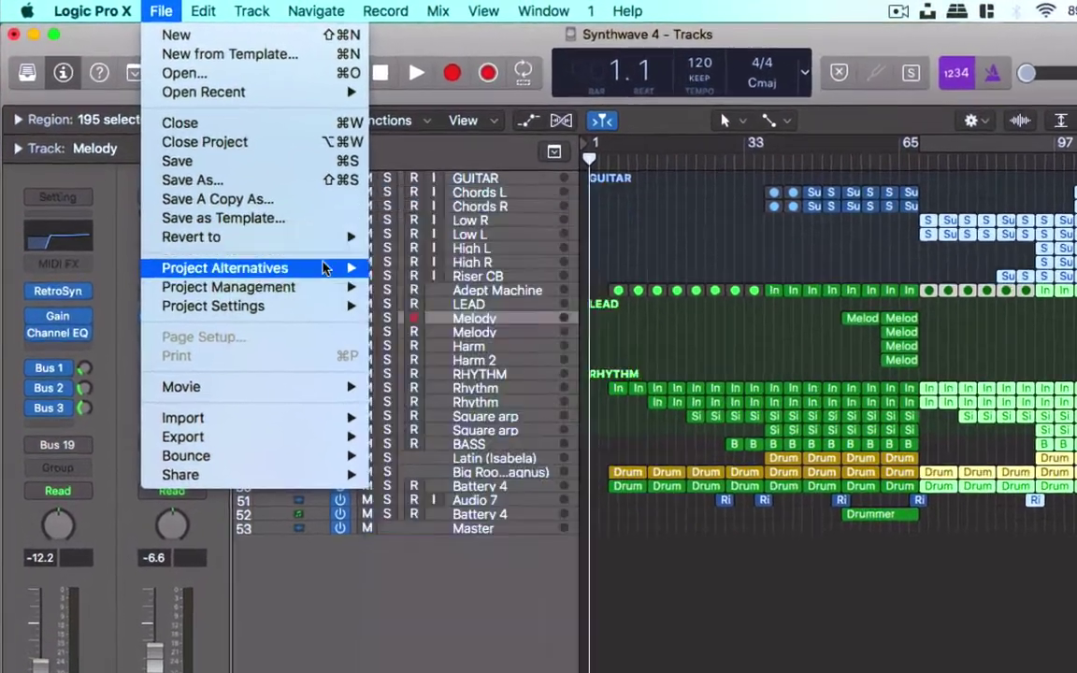
{"action": "mouse_move", "coordinate": [273, 226]}
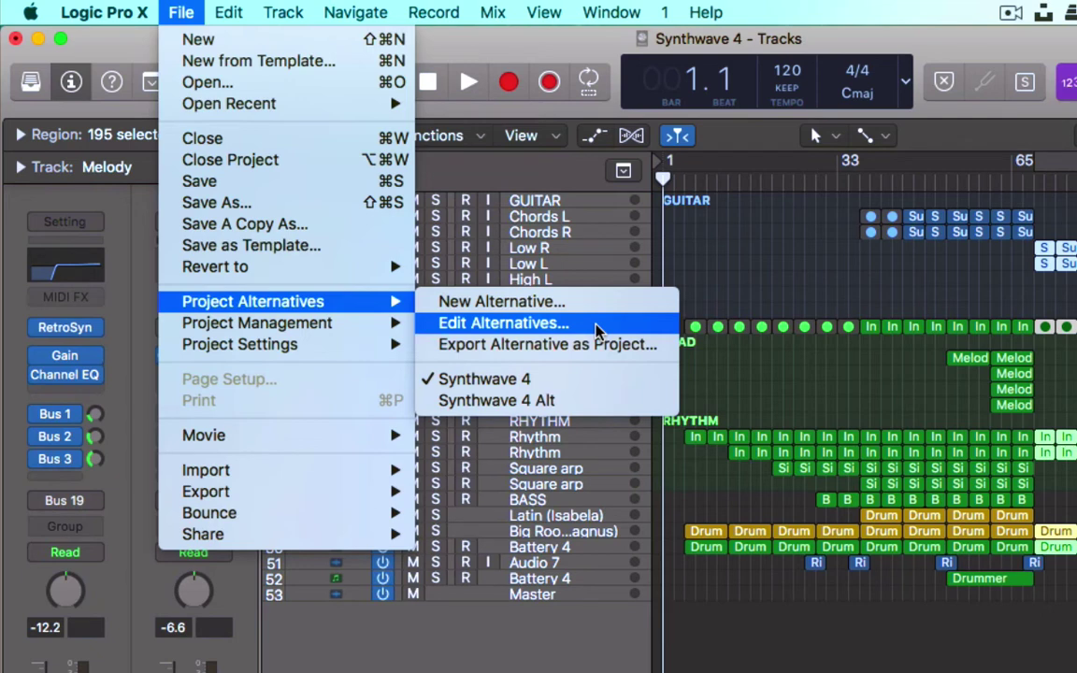
{"action": "left_click", "coordinate": [574, 328]}
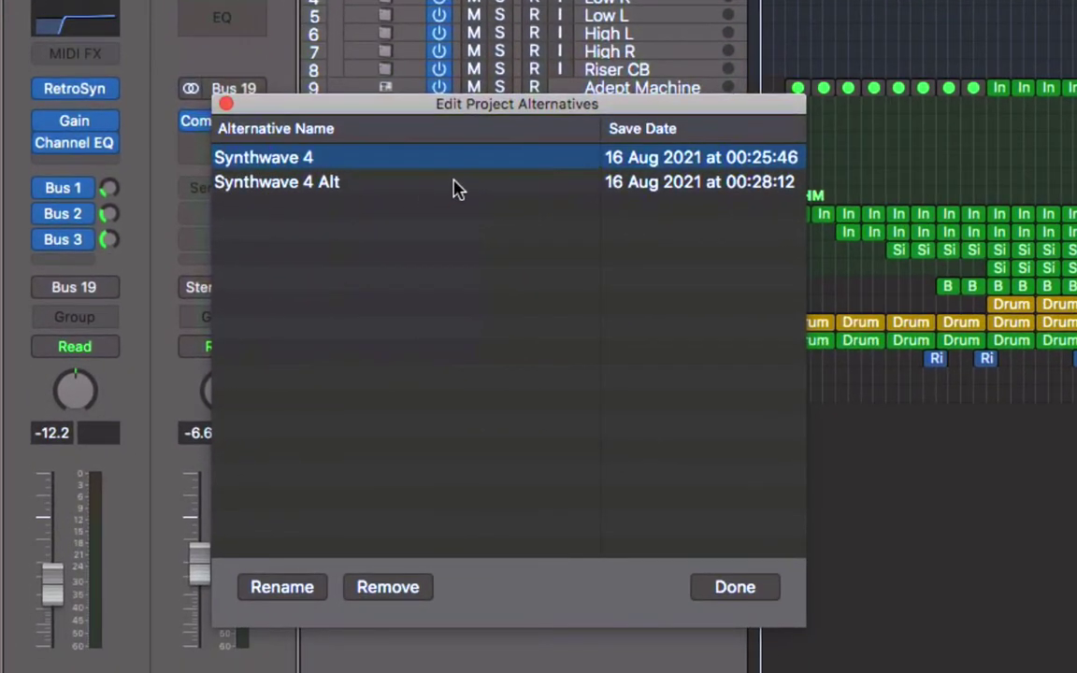
{"action": "left_click", "coordinate": [417, 184]}
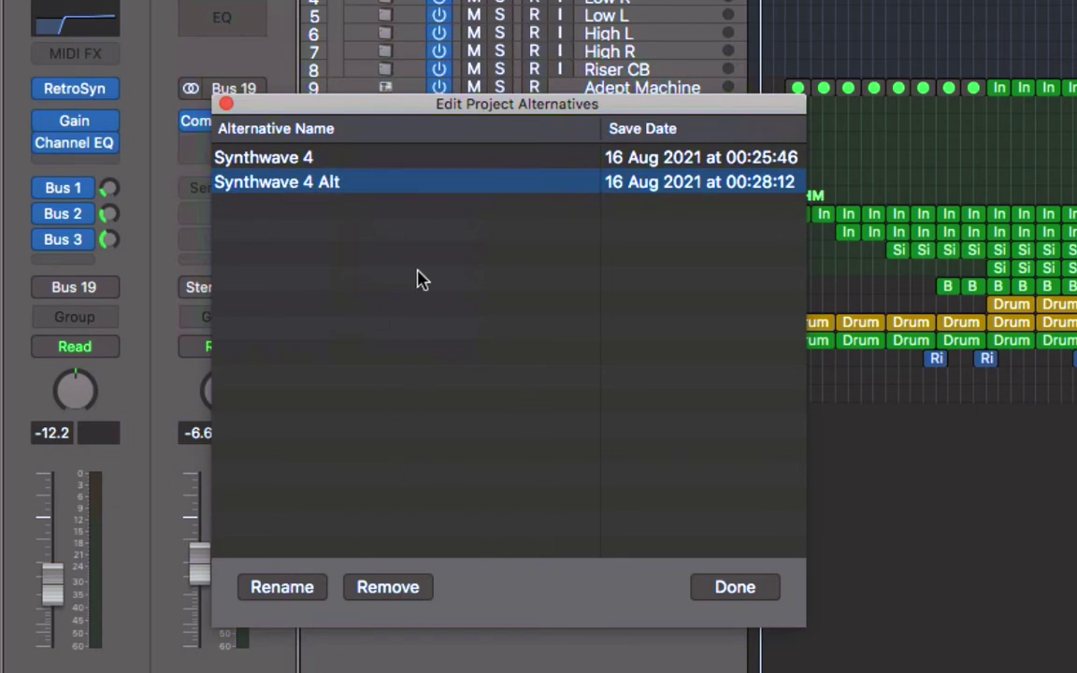
{"action": "left_click", "coordinate": [395, 595]}
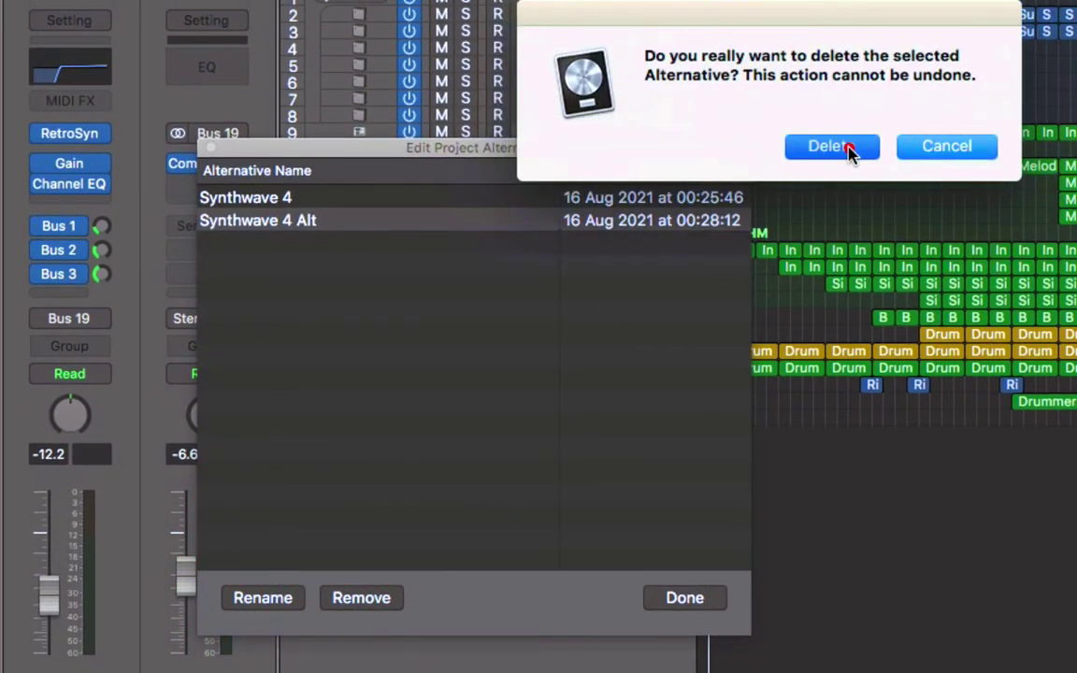
{"action": "left_click", "coordinate": [872, 134]}
{"action": "left_click", "coordinate": [673, 595]}
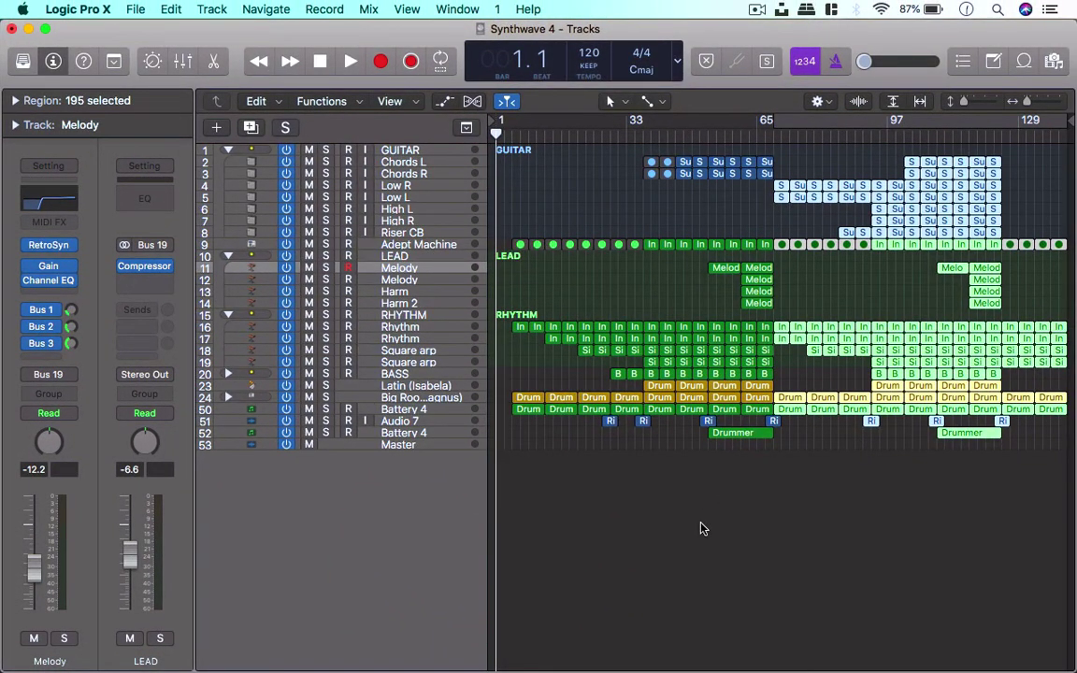
{"action": "key", "text": "super+s"}
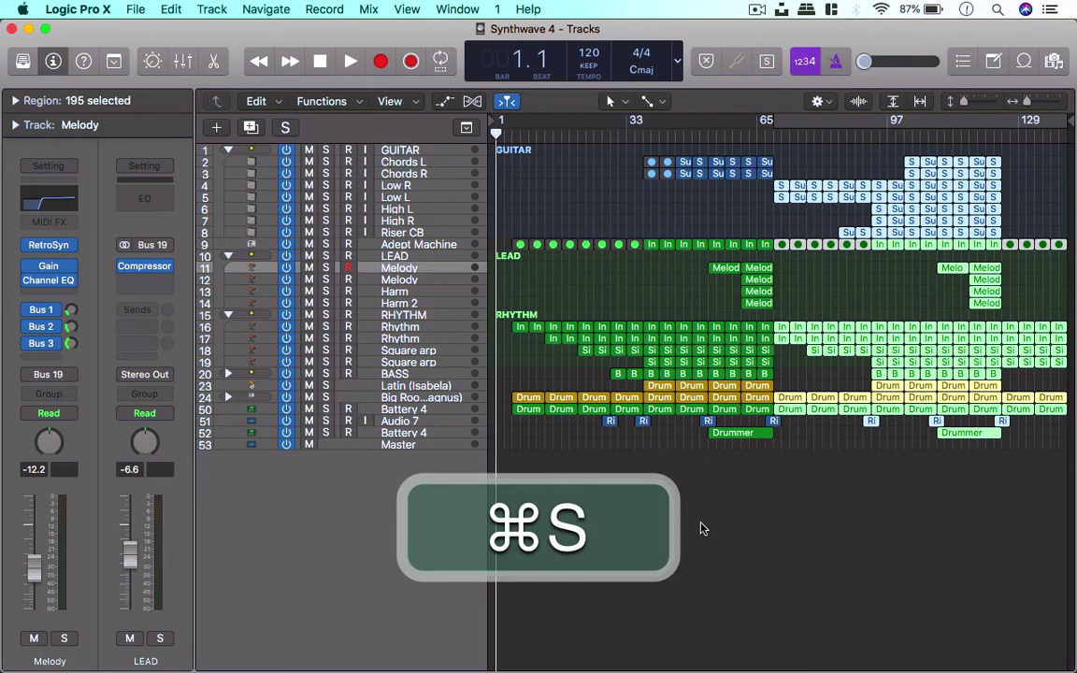